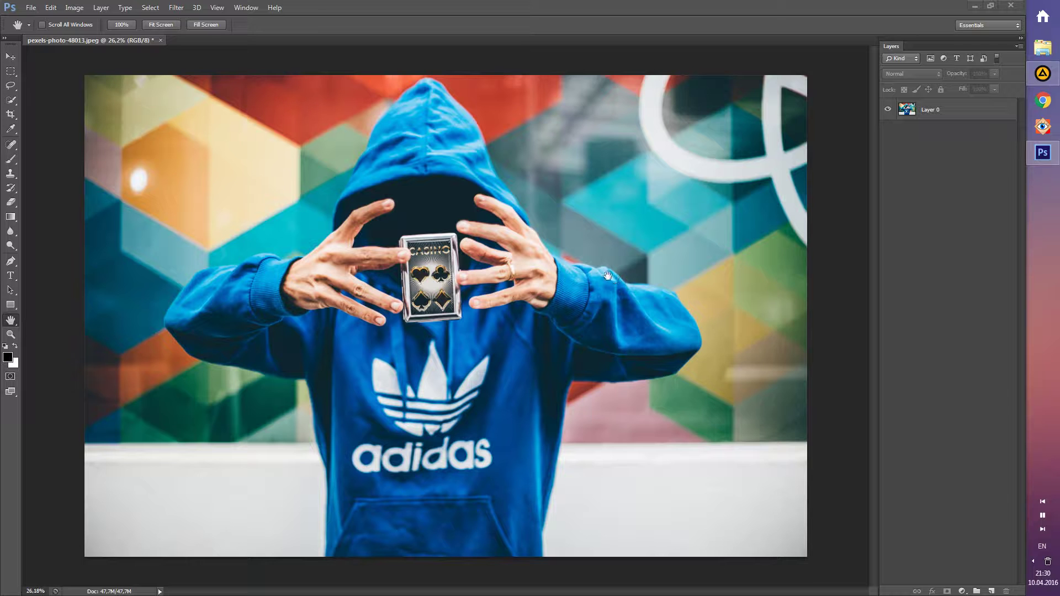
Convert Layer 0 into the Background layer using Layer > New > Background from Layer
{"action": "left_click", "coordinate": [945, 113]}
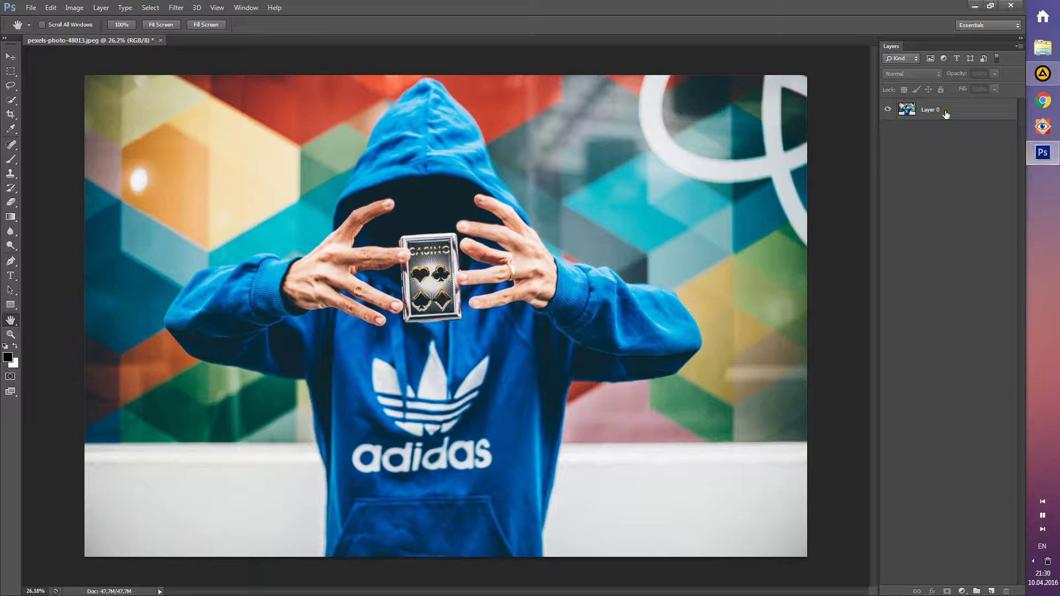
{"action": "left_click", "coordinate": [945, 113]}
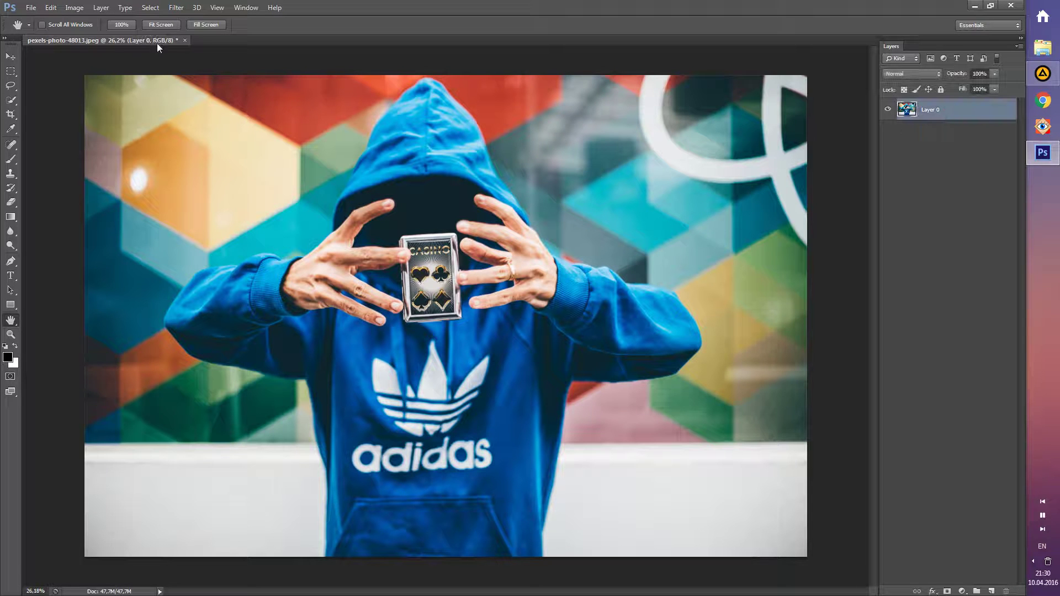
{"action": "left_click", "coordinate": [101, 7]}
{"action": "mouse_move", "coordinate": [124, 19]}
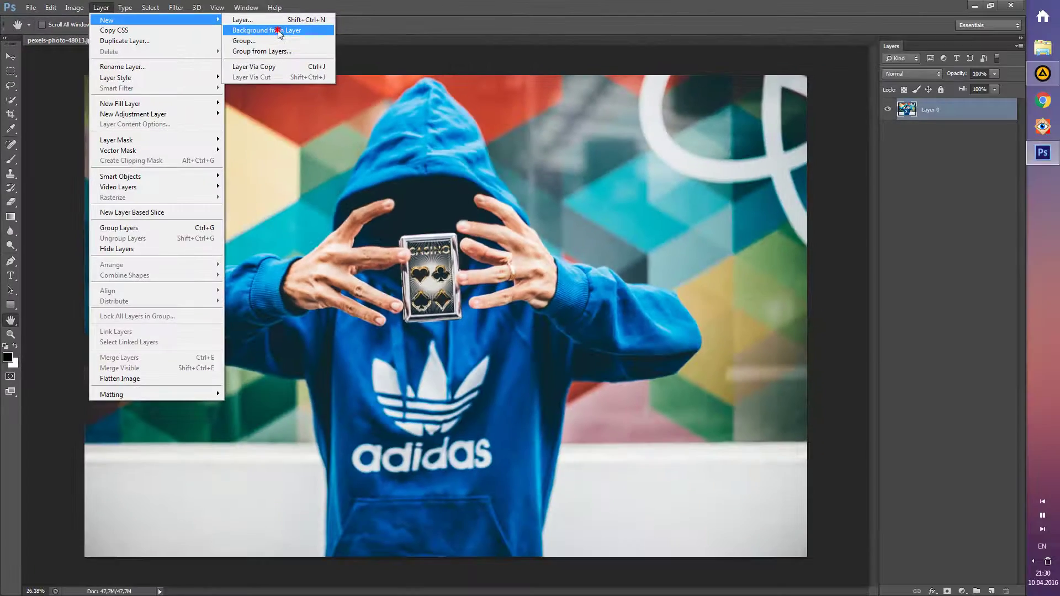
{"action": "left_click", "coordinate": [265, 29]}
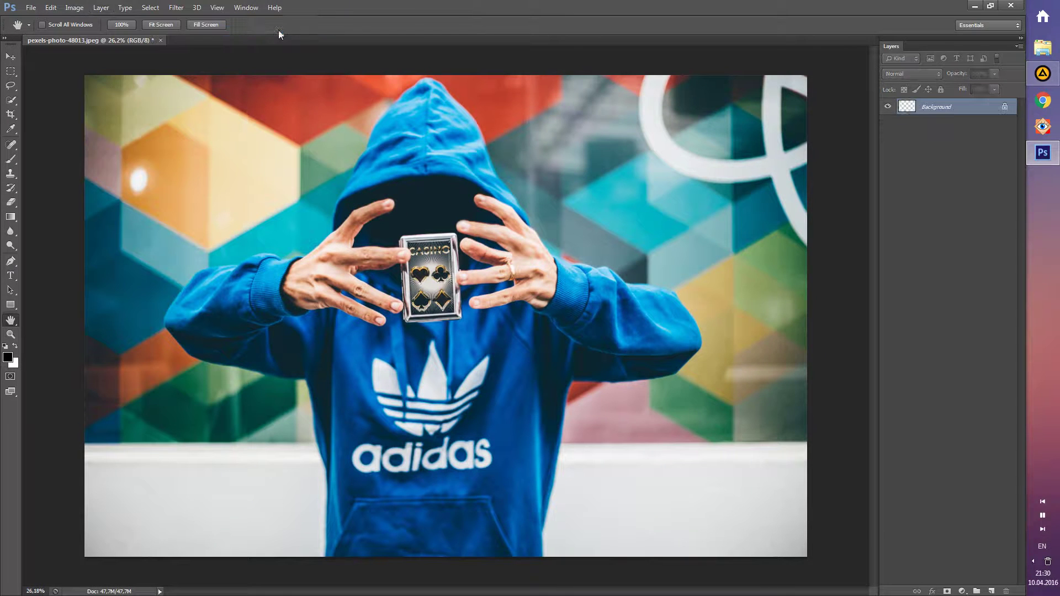
{"action": "left_click", "coordinate": [74, 7]}
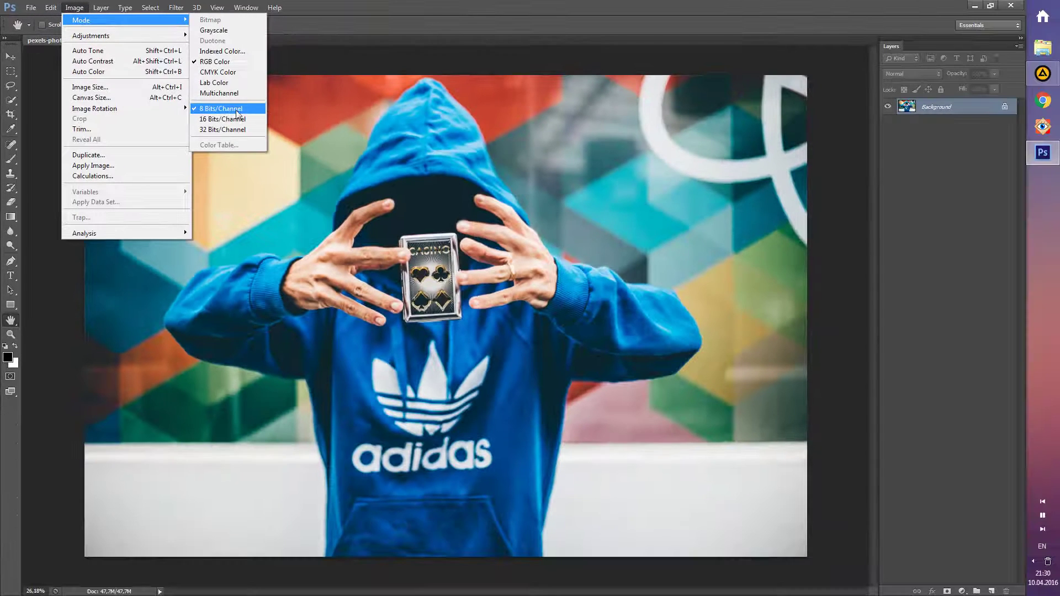
{"action": "left_click", "coordinate": [130, 96]}
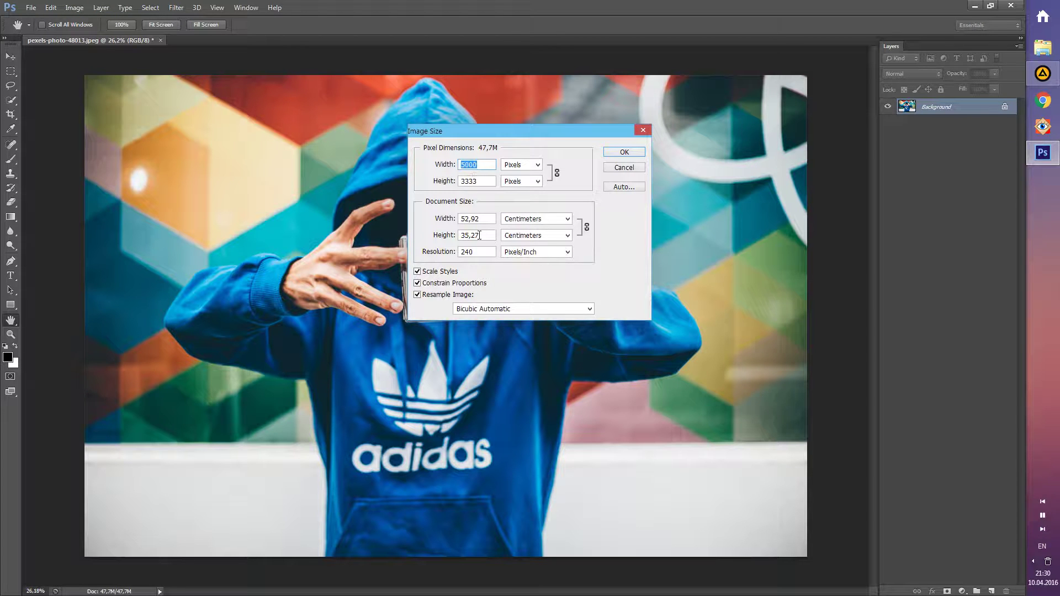
{"action": "left_click", "coordinate": [630, 152]}
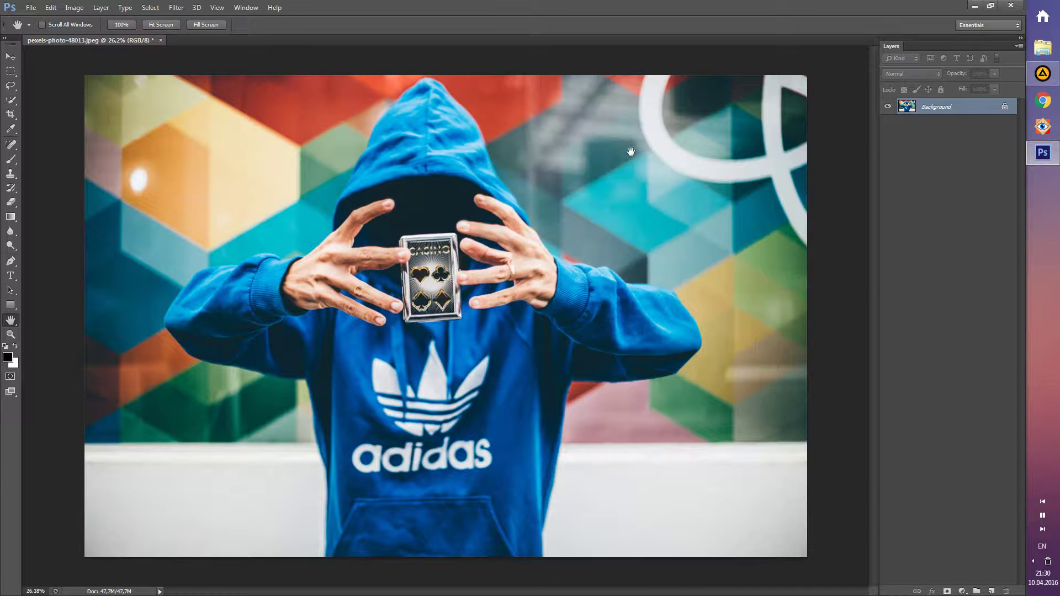
{"action": "left_click", "coordinate": [246, 8]}
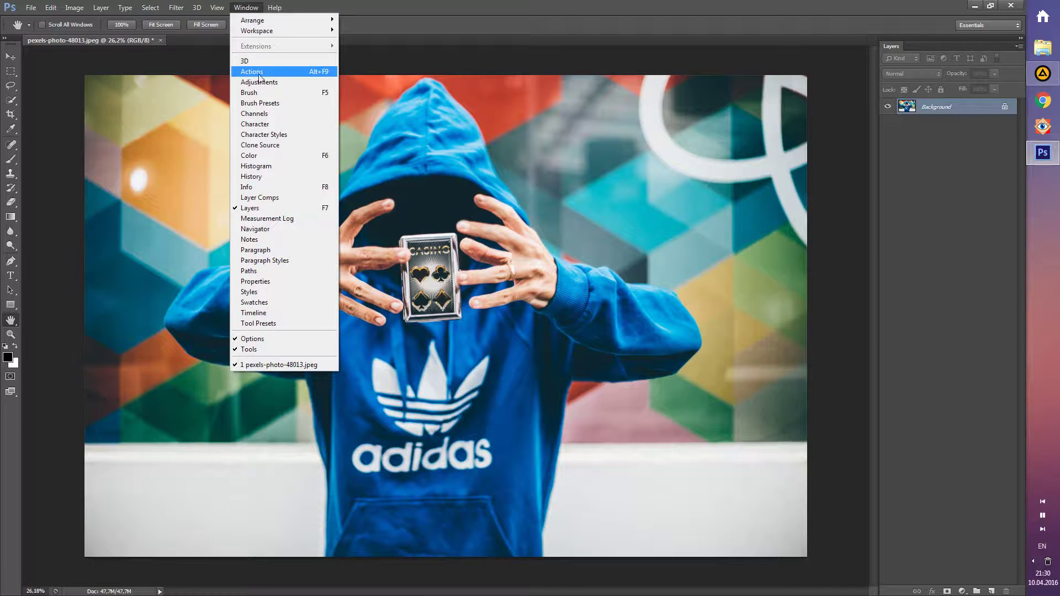
Load the Underwater.atn action set into the Actions panel
{"action": "left_click", "coordinate": [276, 72]}
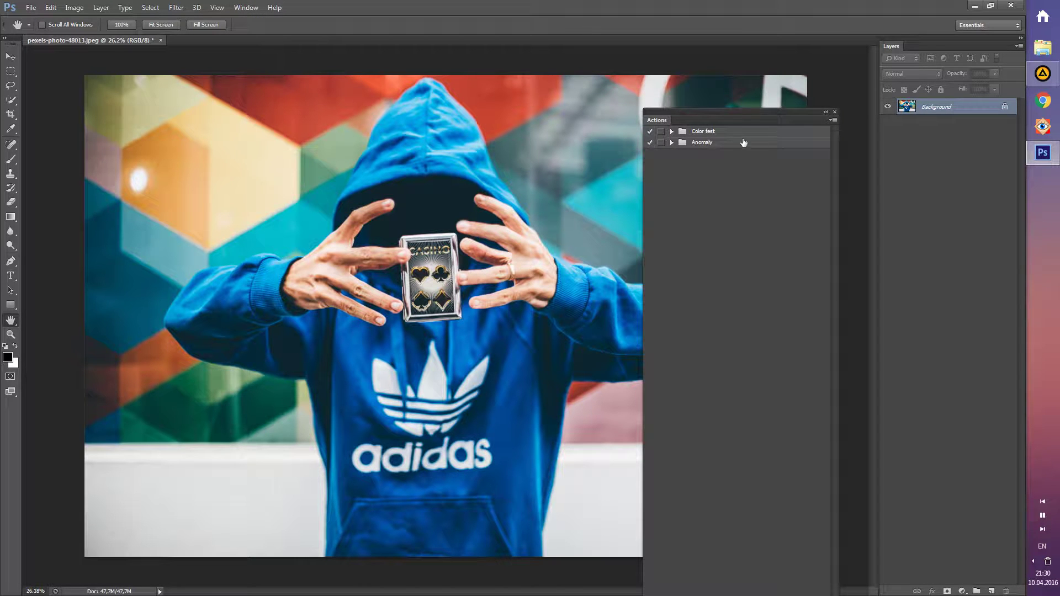
{"action": "left_click_drag", "start_coordinate": [773, 111], "coordinate": [773, 80]}
{"action": "left_click", "coordinate": [834, 89]}
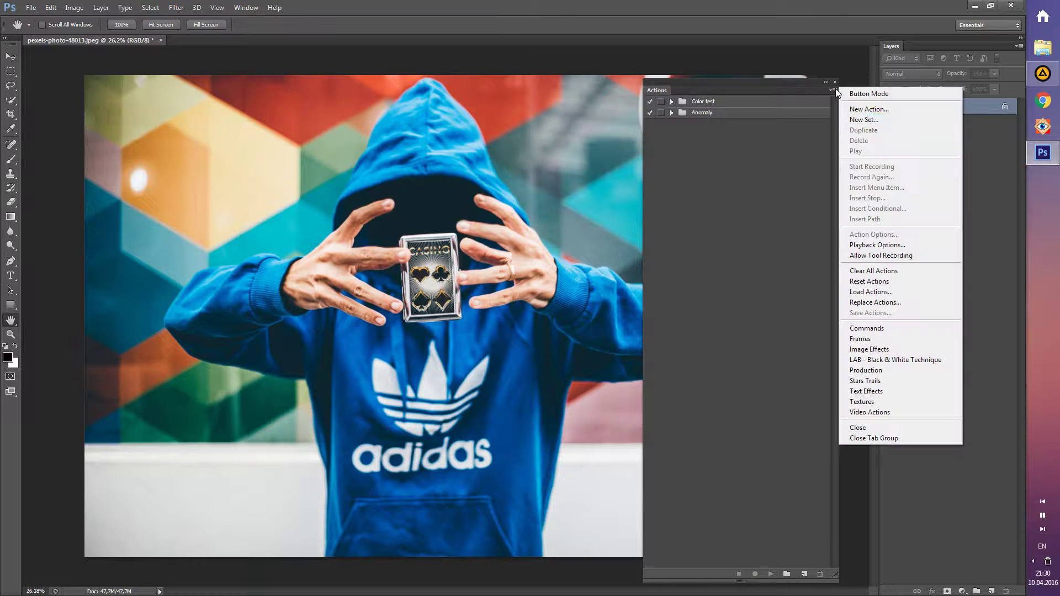
{"action": "left_click", "coordinate": [895, 291]}
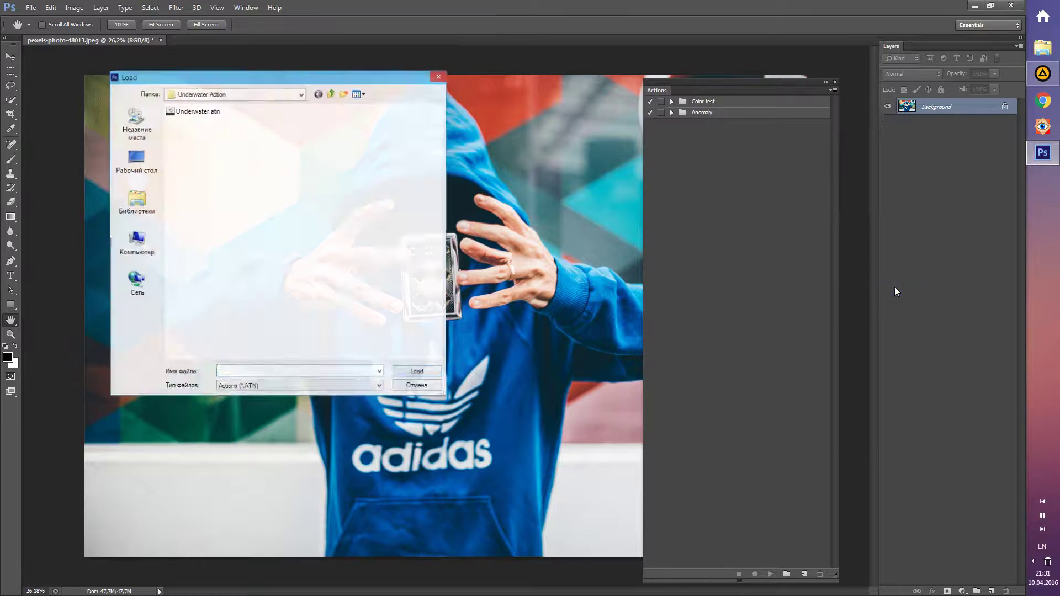
{"action": "left_click_drag", "start_coordinate": [260, 75], "coordinate": [435, 109]}
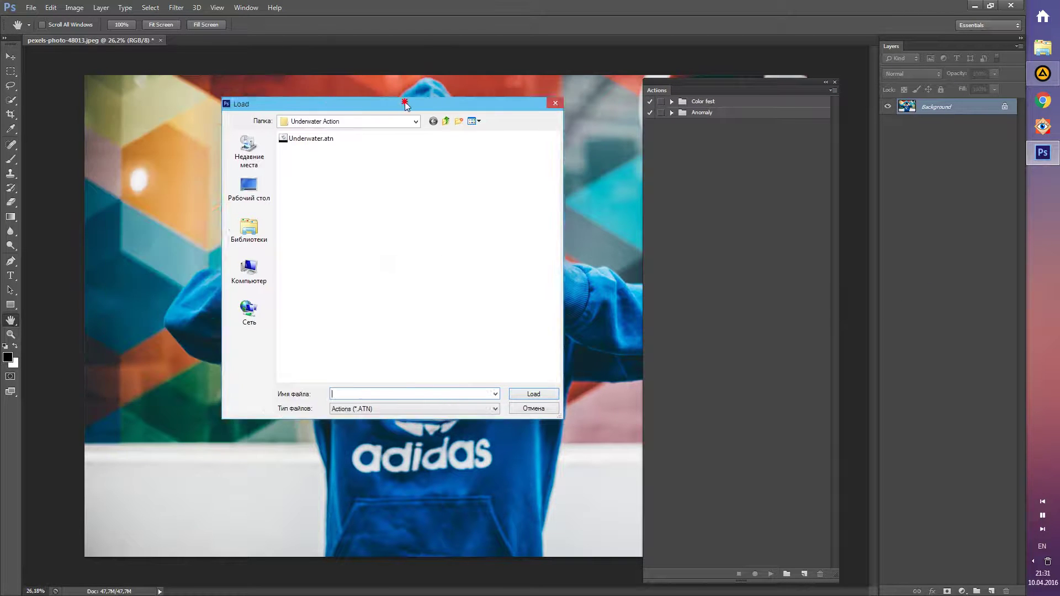
{"action": "left_click", "coordinate": [541, 128]}
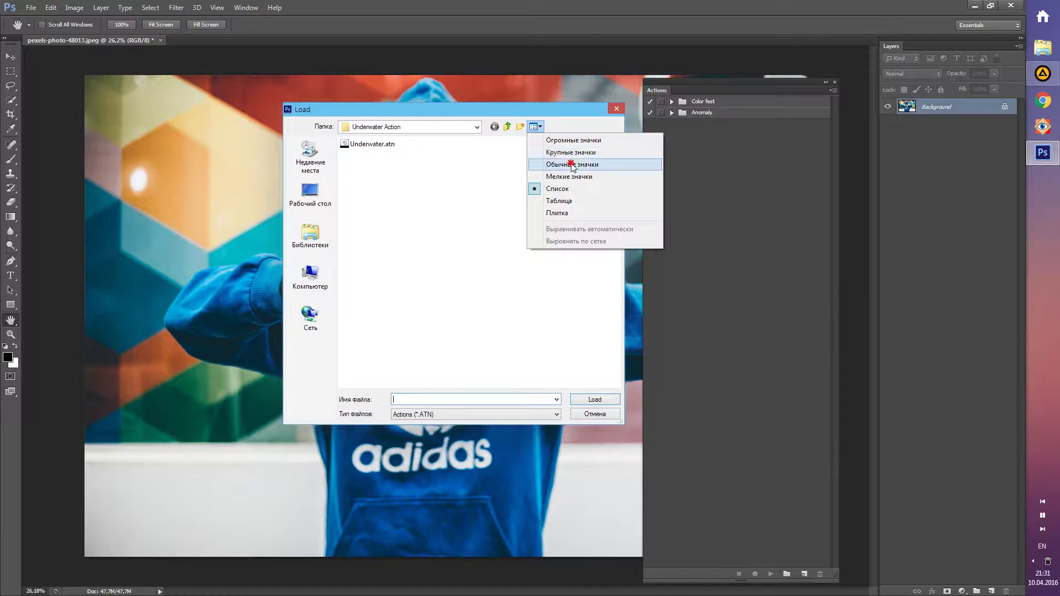
{"action": "left_click", "coordinate": [572, 160]}
{"action": "double_click", "coordinate": [362, 160]}
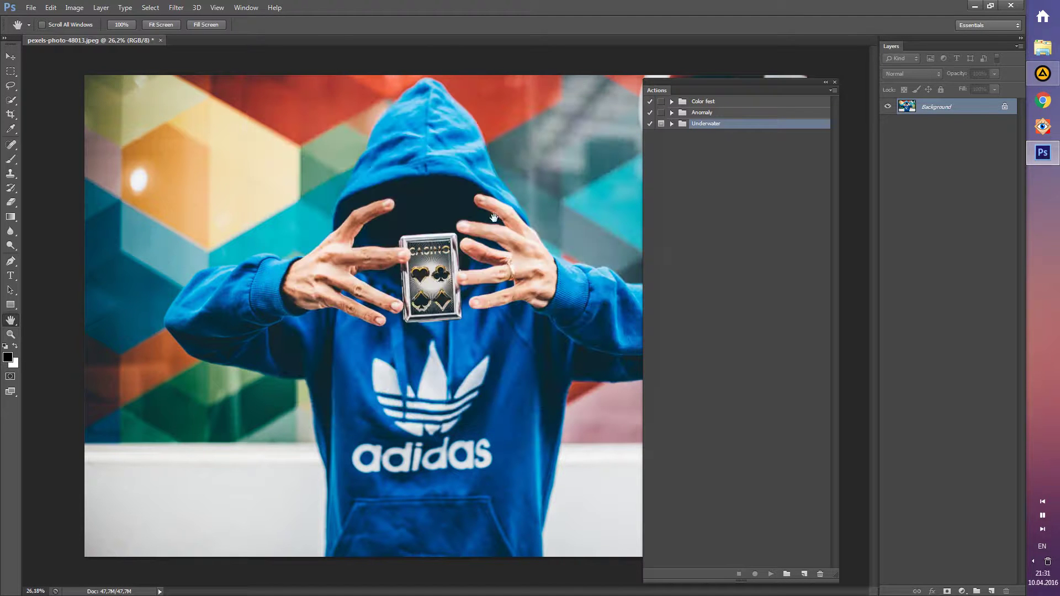
Expand the Underwater set, dock the Actions panel, and select the Underwater action
{"action": "left_click", "coordinate": [672, 123]}
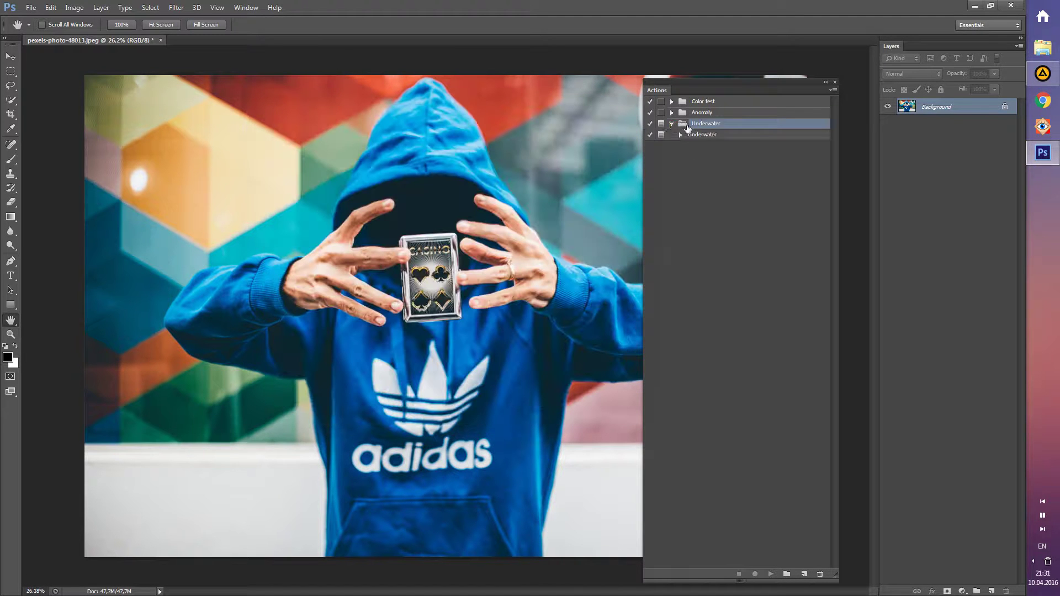
{"action": "left_click_drag", "start_coordinate": [666, 92], "coordinate": [906, 35]}
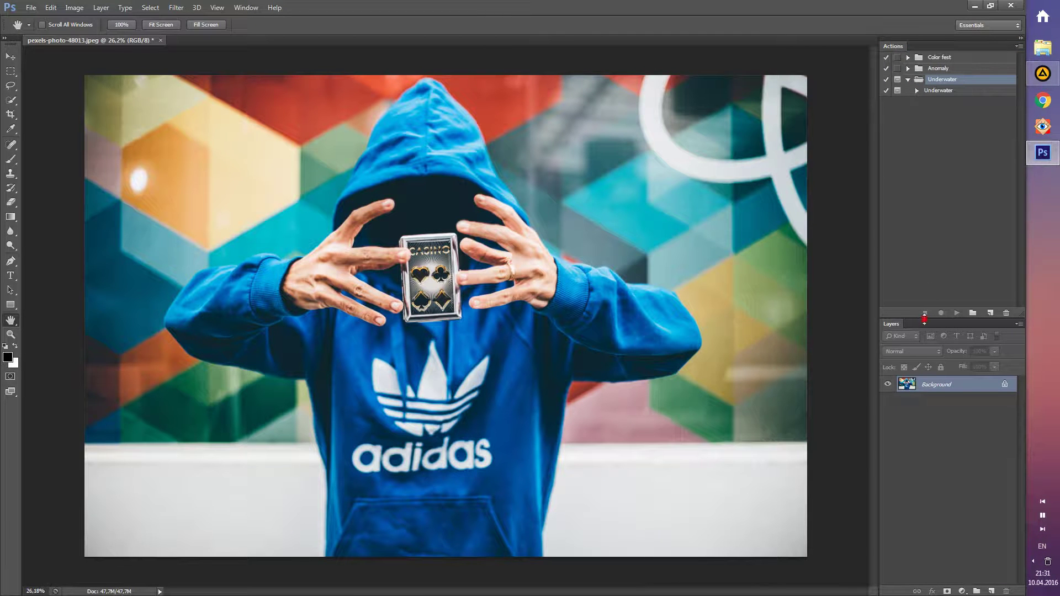
{"action": "left_click_drag", "start_coordinate": [924, 319], "coordinate": [930, 157]}
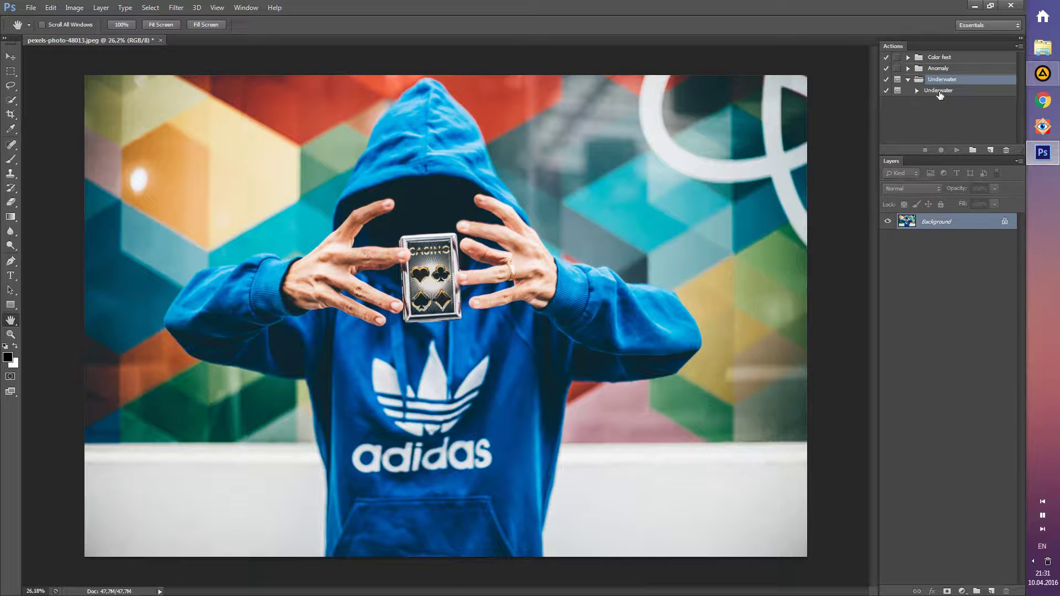
{"action": "left_click", "coordinate": [939, 90]}
Run the Underwater action with a rectangular selection covering the photo's lower third
{"action": "left_click", "coordinate": [956, 150]}
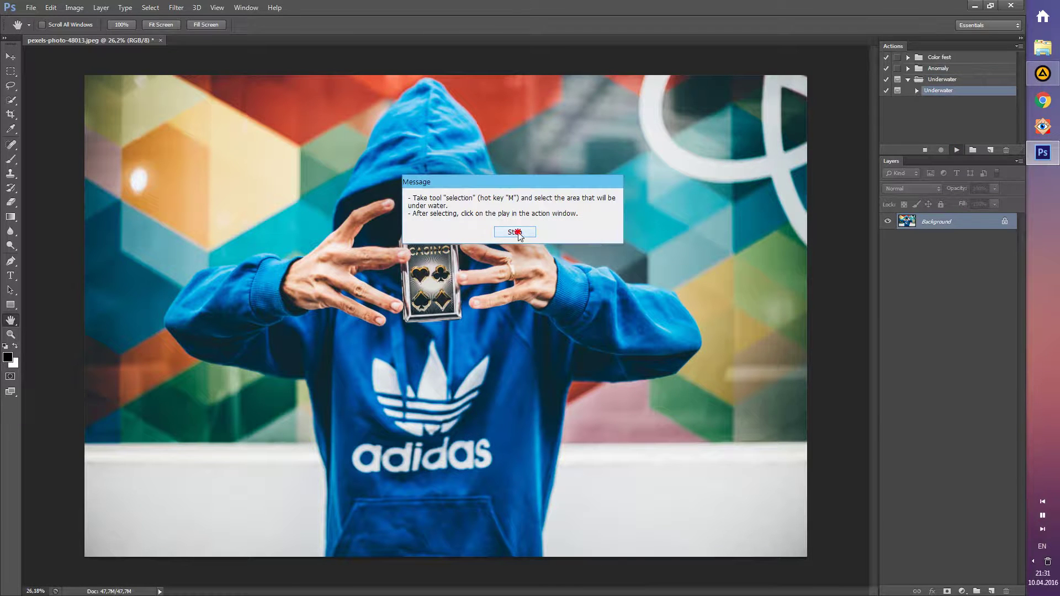
{"action": "left_click", "coordinate": [517, 233]}
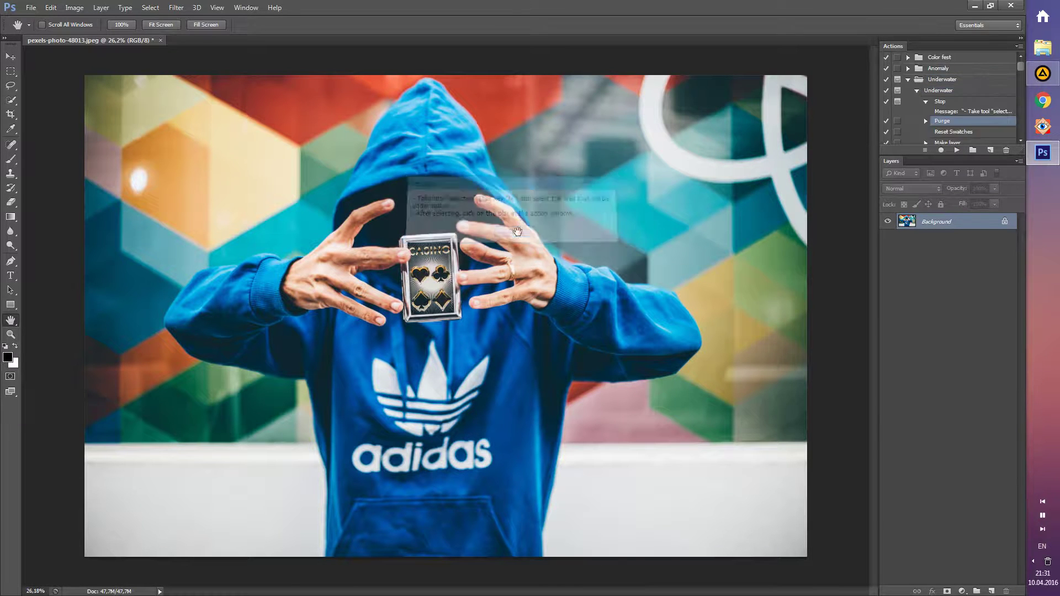
{"action": "left_click", "coordinate": [11, 72]}
{"action": "left_click_drag", "start_coordinate": [821, 570], "coordinate": [69, 392]}
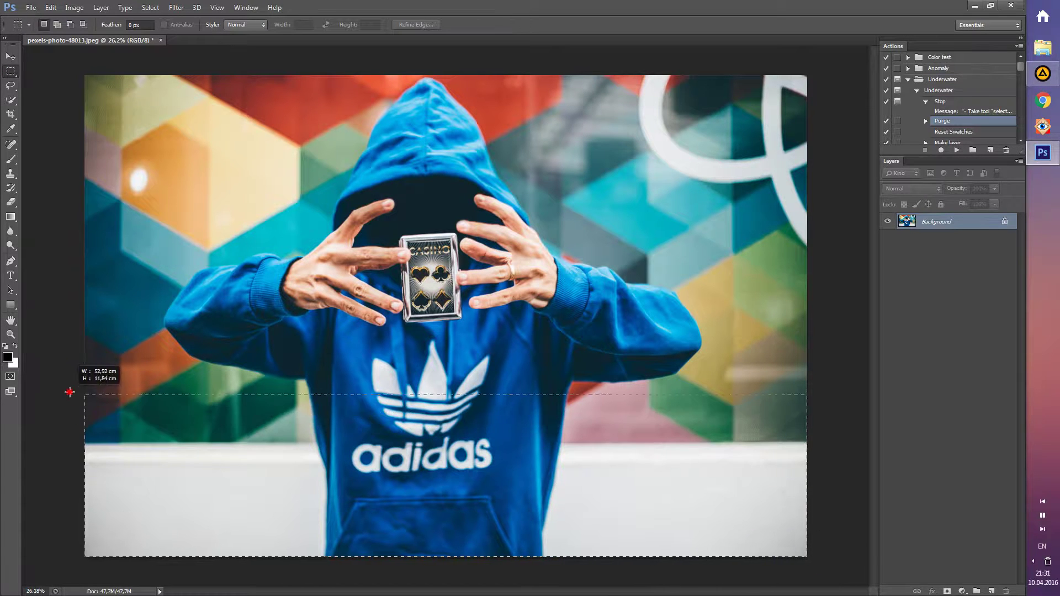
{"action": "left_click_drag", "start_coordinate": [69, 392], "coordinate": [69, 385]}
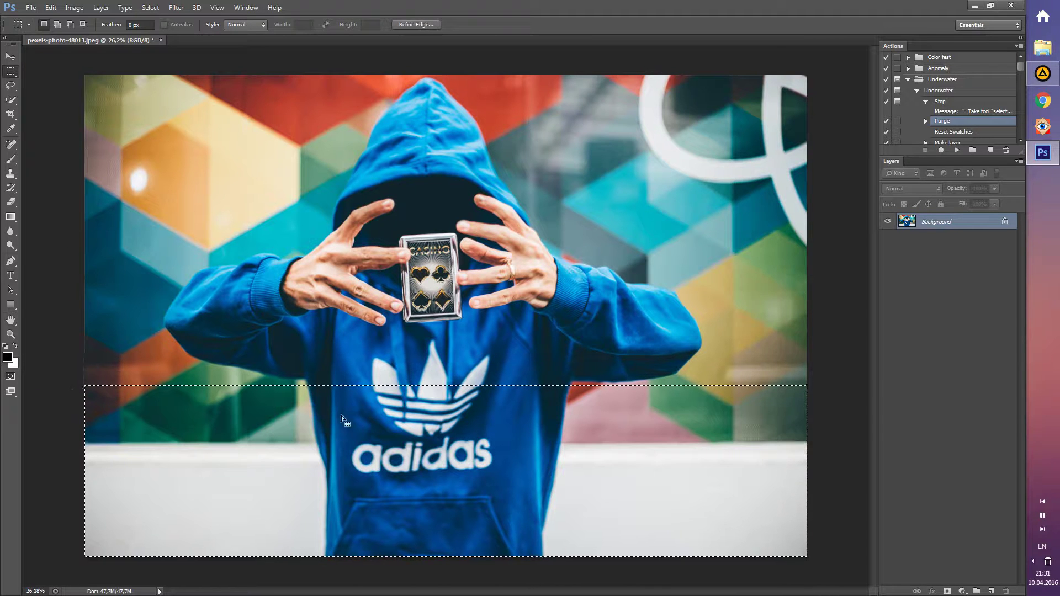
{"action": "left_click", "coordinate": [957, 151]}
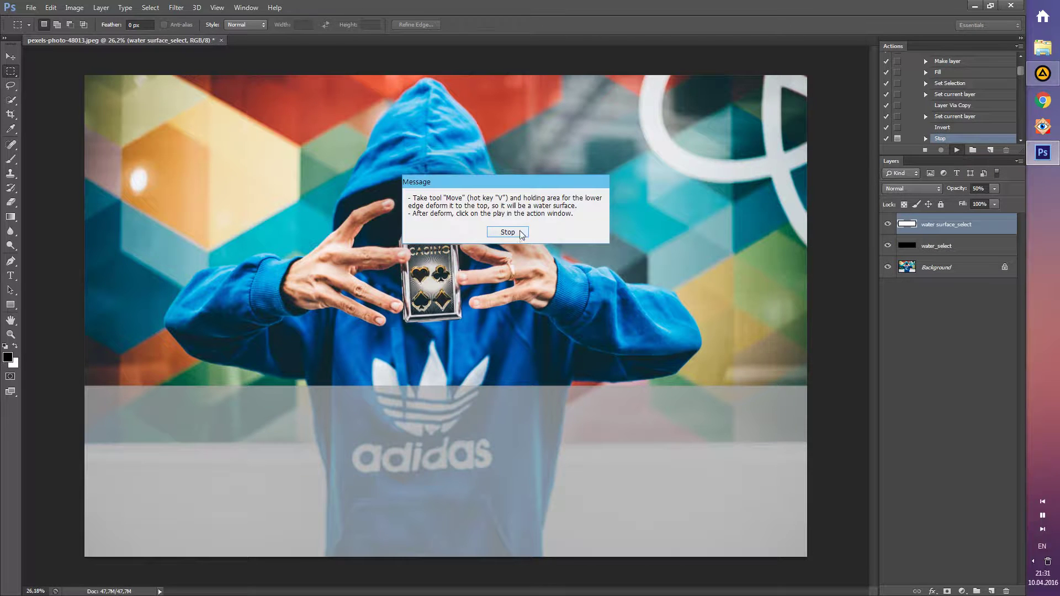
Shrink the grey water_surface_select strip to a thin band and run the underwater effect
{"action": "left_click", "coordinate": [518, 232]}
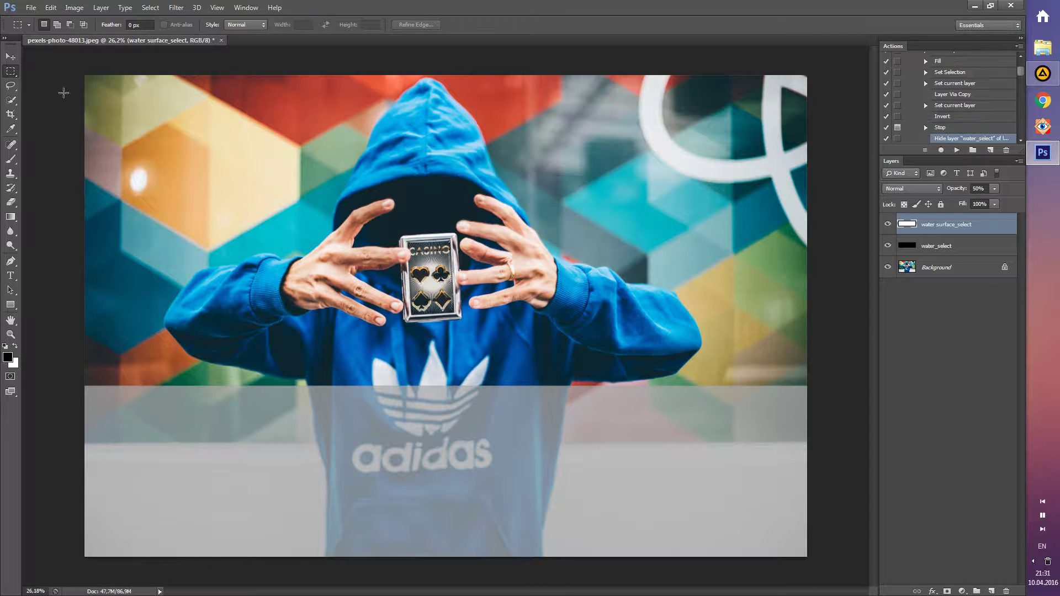
{"action": "left_click", "coordinate": [12, 57]}
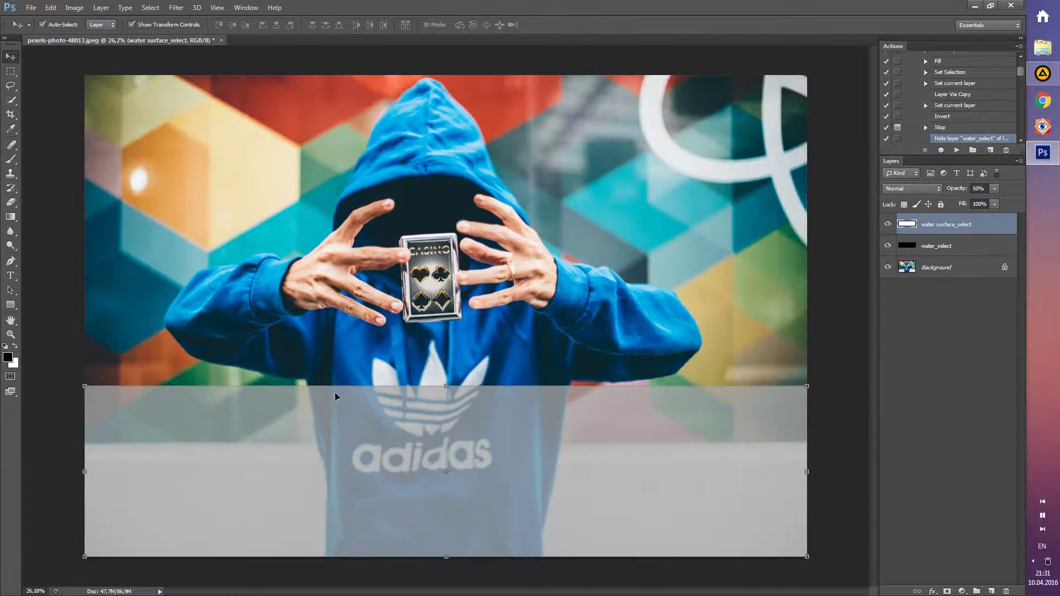
{"action": "mouse_move", "coordinate": [448, 558]}
{"action": "left_mouse_down"}
{"action": "mouse_move", "coordinate": [461, 434]}
{"action": "mouse_move", "coordinate": [472, 438]}
{"action": "left_mouse_up"}
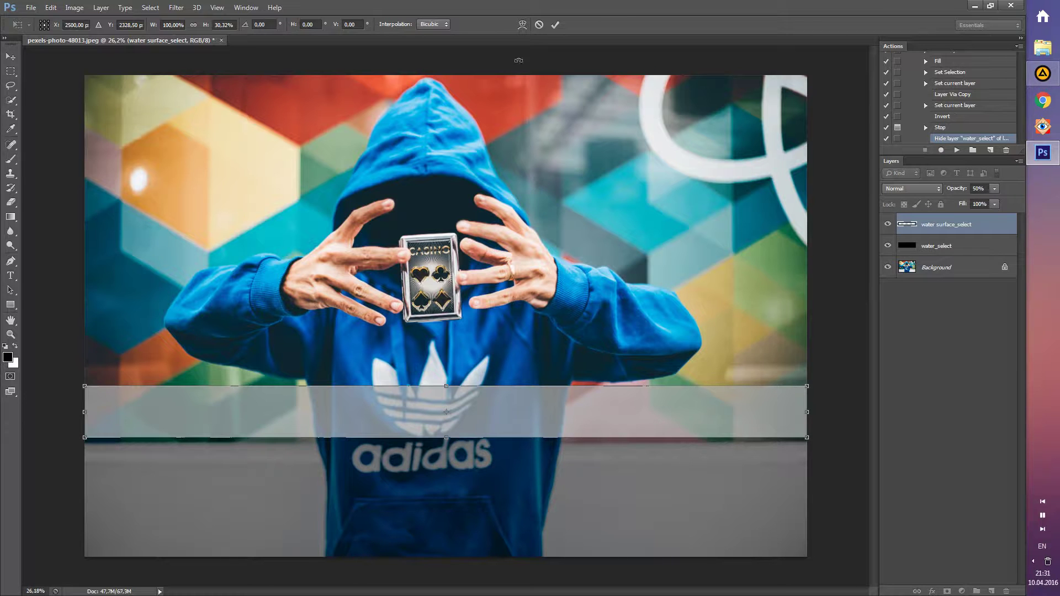
{"action": "left_click", "coordinate": [555, 25]}
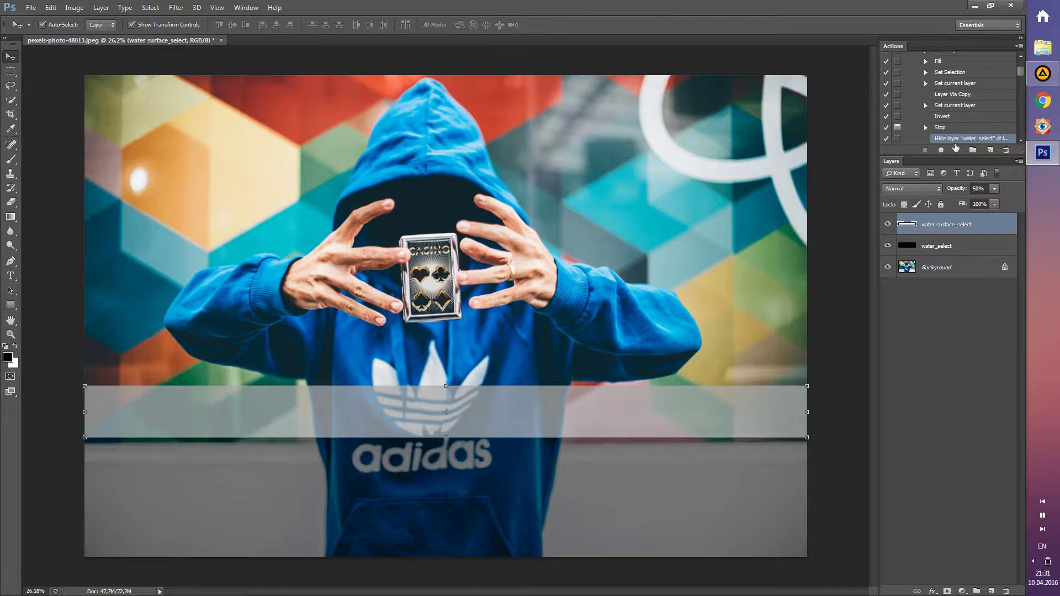
{"action": "left_click", "coordinate": [958, 150]}
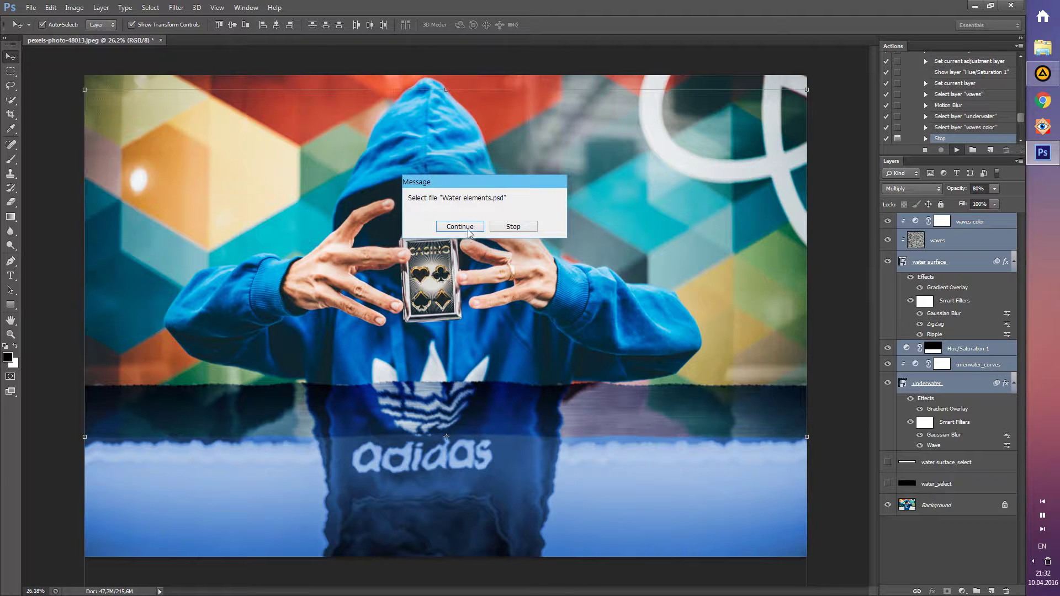
Open Water elements.psd, place its water-edge layer on the waterline, and let the action group layers
{"action": "left_click", "coordinate": [468, 227]}
{"action": "left_click", "coordinate": [417, 166]}
{"action": "double_click", "coordinate": [417, 166]}
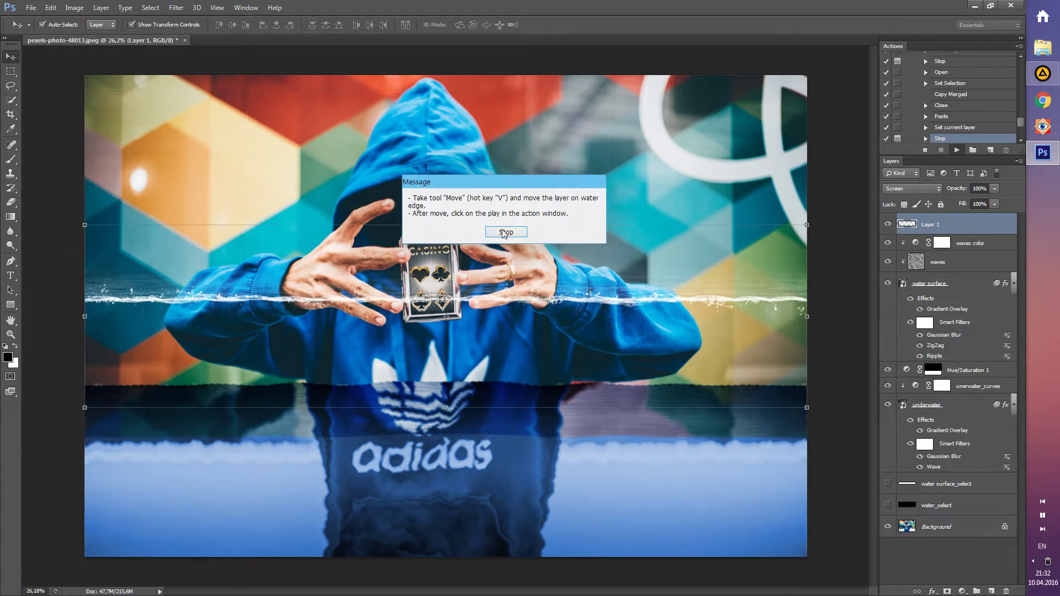
{"action": "left_click", "coordinate": [505, 232]}
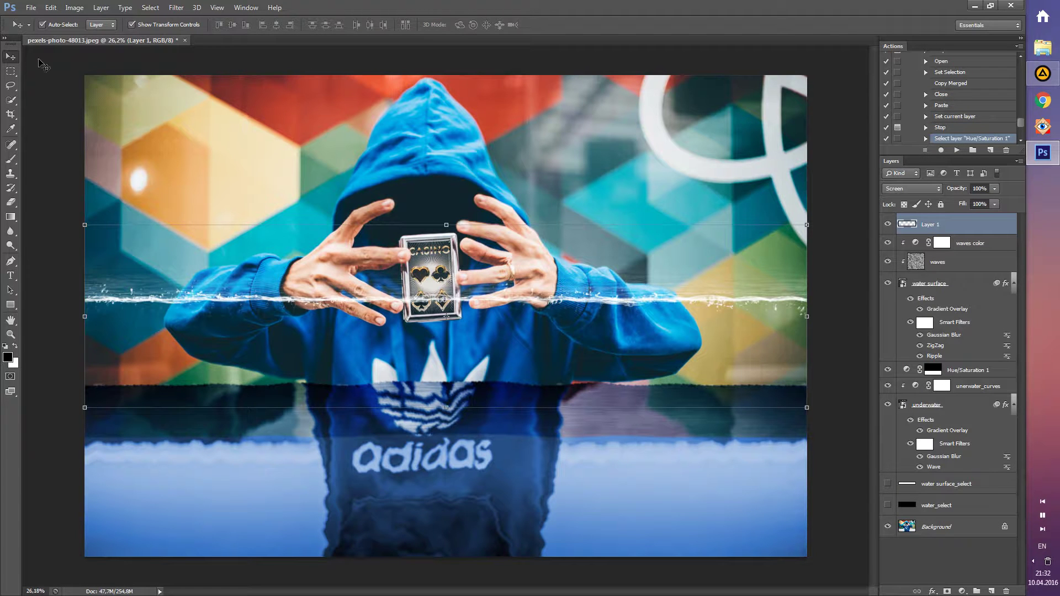
{"action": "left_click_drag", "start_coordinate": [504, 301], "coordinate": [504, 439]}
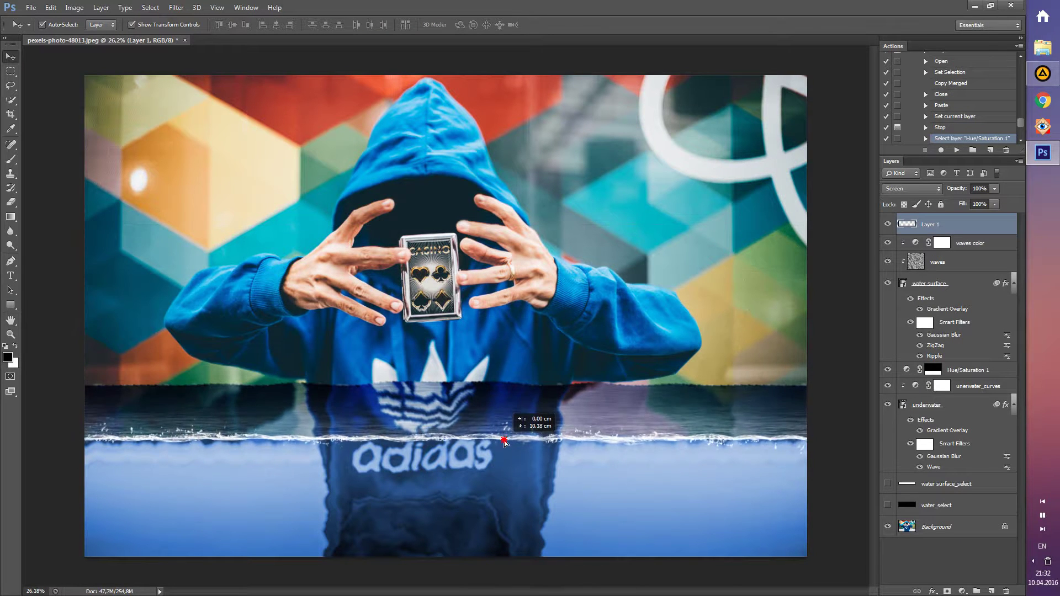
{"action": "left_click_drag", "start_coordinate": [504, 439], "coordinate": [504, 444]}
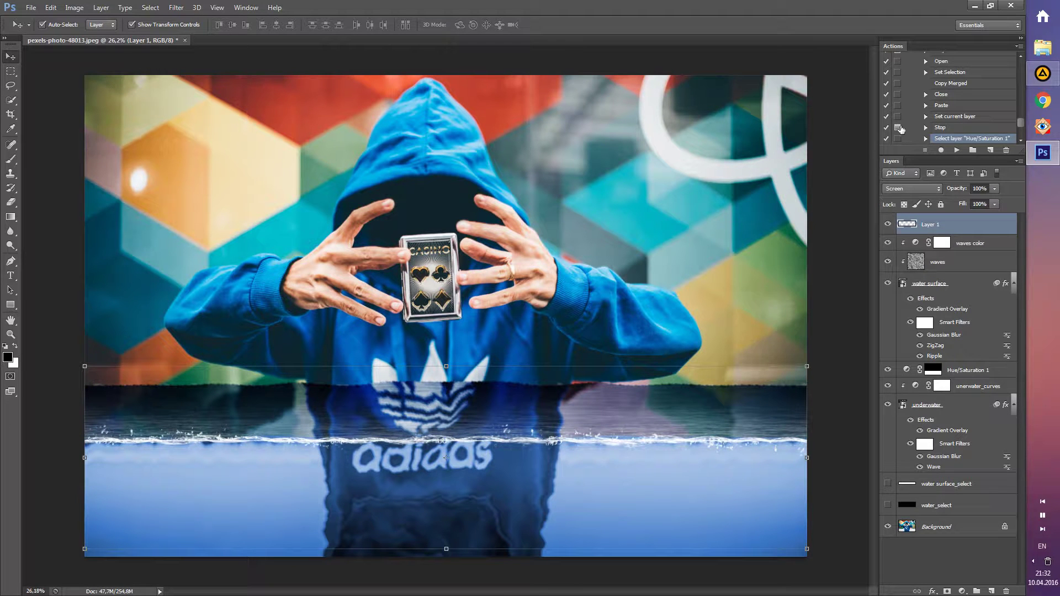
{"action": "left_click", "coordinate": [957, 150]}
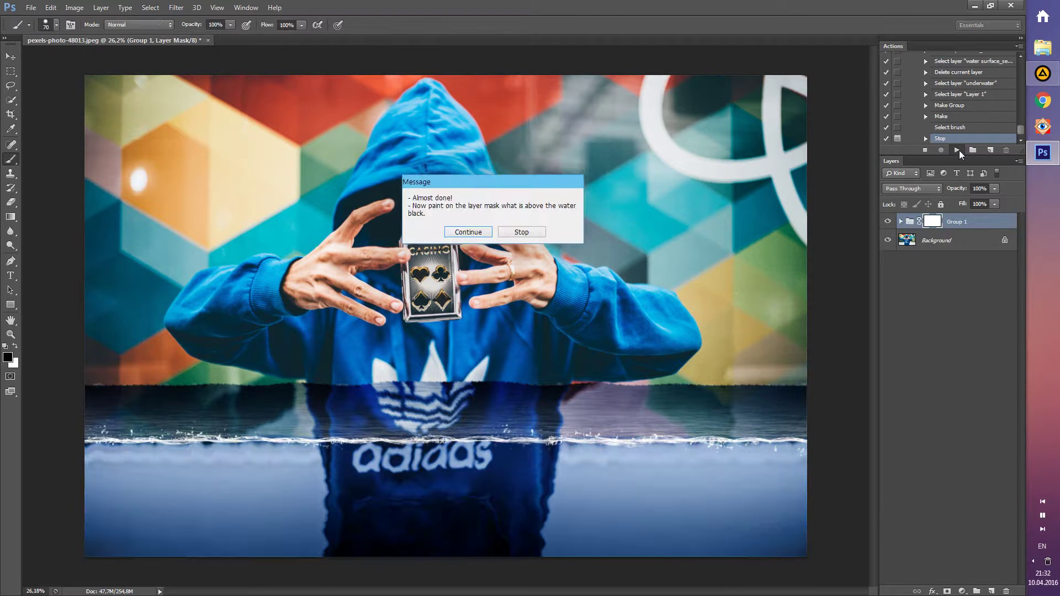
Paint black on the group mask to hide the water over the hoodie and Adidas logo
{"action": "left_click", "coordinate": [476, 232]}
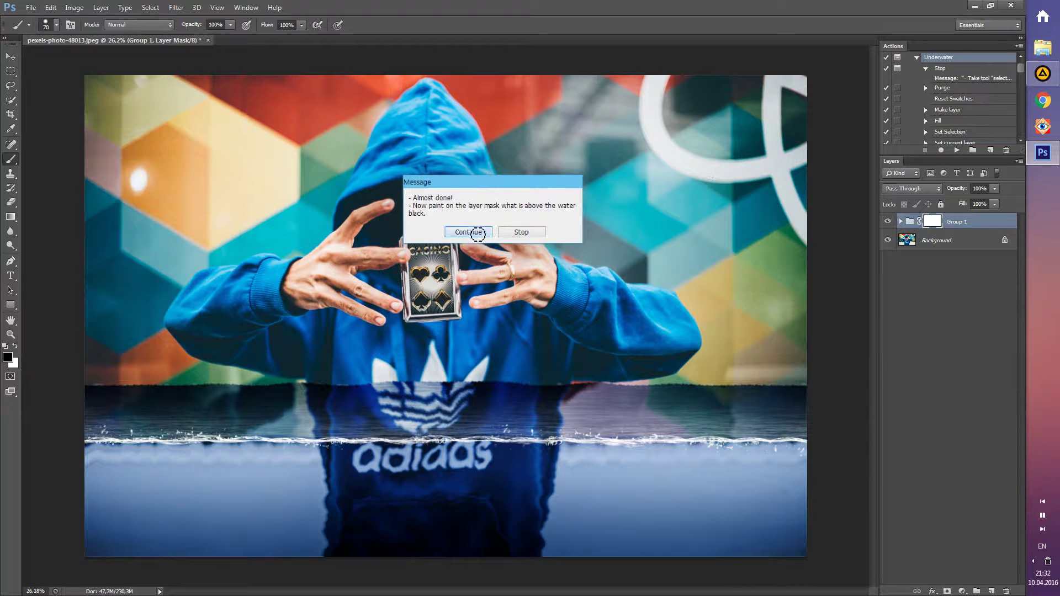
{"action": "scroll", "coordinate": [414, 377], "scroll_direction": "up", "scroll_amount": 2}
{"action": "scroll", "coordinate": [413, 375], "scroll_direction": "up", "scroll_amount": 1}
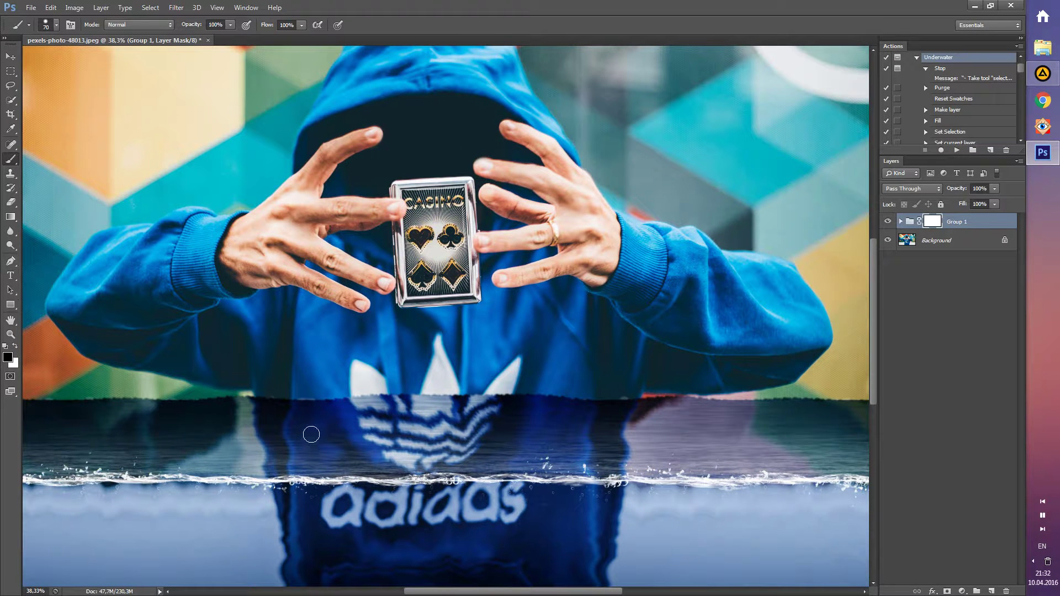
{"action": "key", "text": "bracketright"}
{"action": "key", "text": "bracketright"}
{"action": "key", "text": "bracketright"}
{"action": "mouse_move", "coordinate": [274, 402]}
{"action": "left_mouse_down"}
{"action": "mouse_move", "coordinate": [261, 401]}
{"action": "mouse_move", "coordinate": [298, 430]}
{"action": "mouse_move", "coordinate": [353, 431]}
{"action": "mouse_move", "coordinate": [311, 392]}
{"action": "left_mouse_up"}
{"action": "key", "text": "bracketright"}
{"action": "key", "text": "bracketright"}
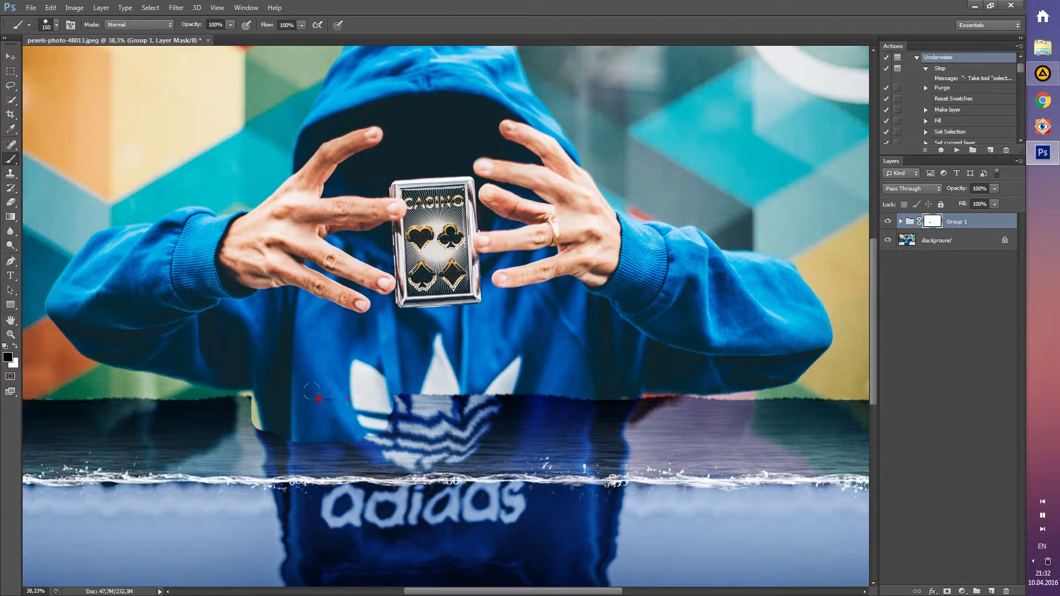
{"action": "mouse_move", "coordinate": [360, 425]}
{"action": "left_mouse_down"}
{"action": "mouse_move", "coordinate": [459, 422]}
{"action": "mouse_move", "coordinate": [506, 396]}
{"action": "left_mouse_up"}
{"action": "left_click_drag", "start_coordinate": [466, 429], "coordinate": [578, 419]}
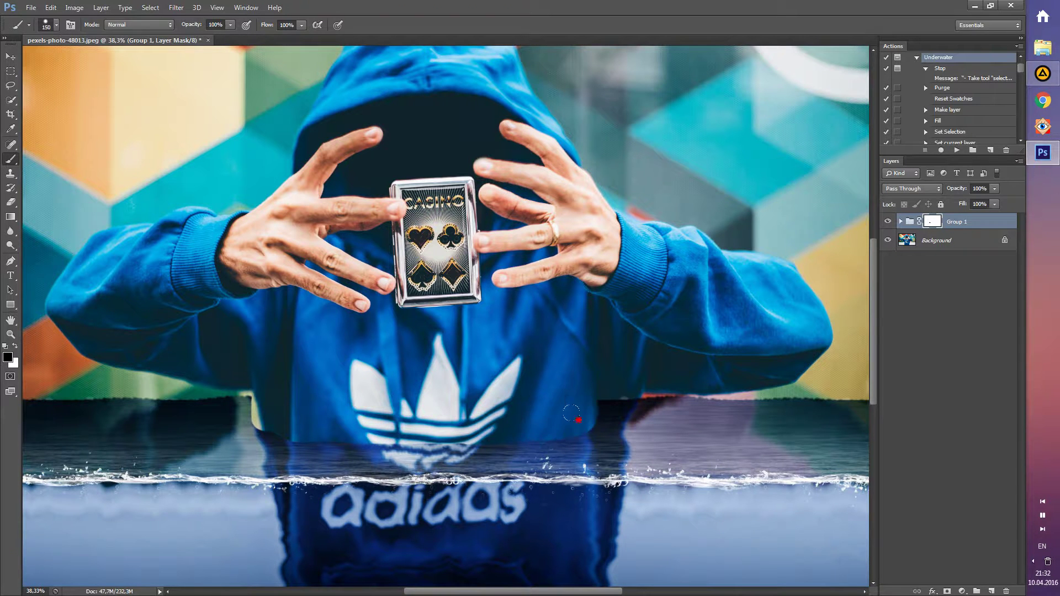
With a smaller brush, remove the remaining dark water patch over the hoodie
{"action": "scroll", "coordinate": [571, 412], "scroll_direction": "up", "scroll_amount": 3}
{"action": "scroll", "coordinate": [579, 413], "scroll_direction": "up", "scroll_amount": 3}
{"action": "key", "text": "bracketleft"}
{"action": "key", "text": "bracketleft"}
{"action": "key", "text": "bracketleft"}
{"action": "mouse_move", "coordinate": [597, 413]}
{"action": "left_mouse_down"}
{"action": "mouse_move", "coordinate": [631, 362]}
{"action": "mouse_move", "coordinate": [627, 407]}
{"action": "mouse_move", "coordinate": [644, 361]}
{"action": "mouse_move", "coordinate": [636, 405]}
{"action": "left_mouse_up"}
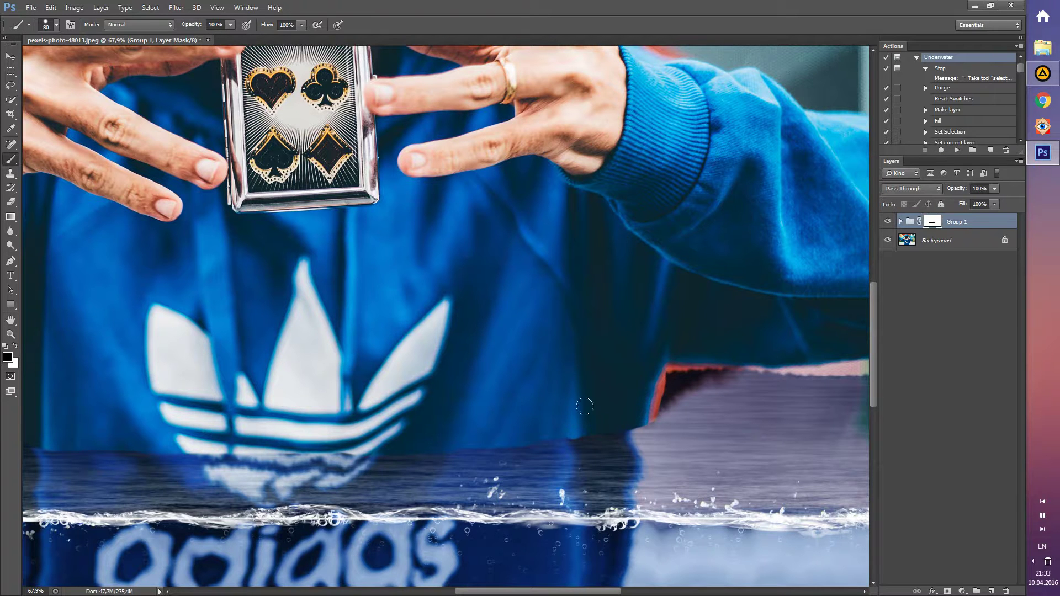
{"action": "scroll", "coordinate": [612, 410], "scroll_direction": "down", "scroll_amount": 1}
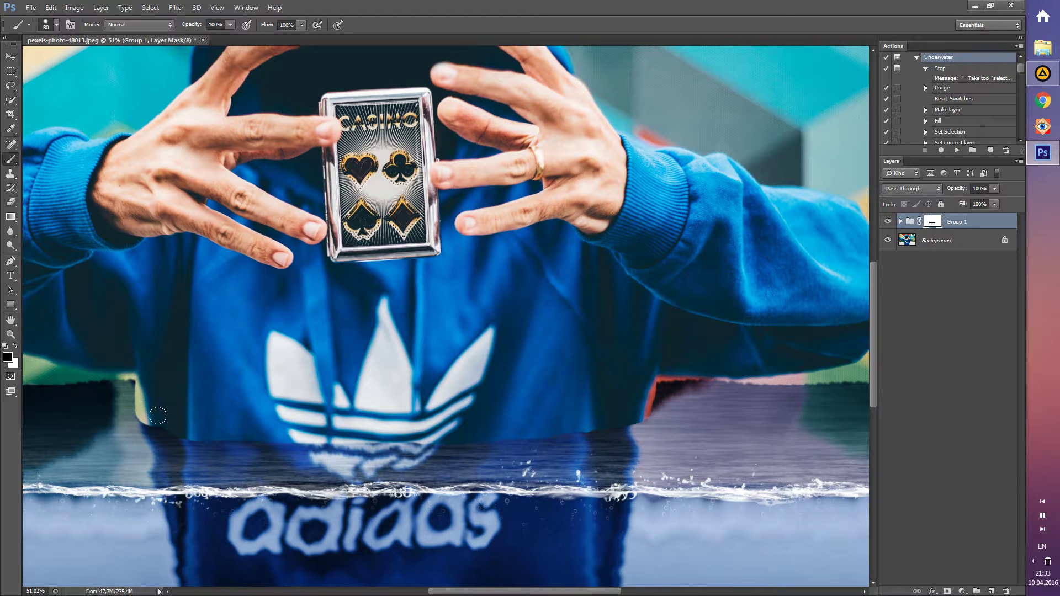
Paint white on the mask to restore the water along the left and right arm edges
{"action": "left_click", "coordinate": [15, 346]}
{"action": "scroll", "coordinate": [113, 394], "scroll_direction": "up", "scroll_amount": 2}
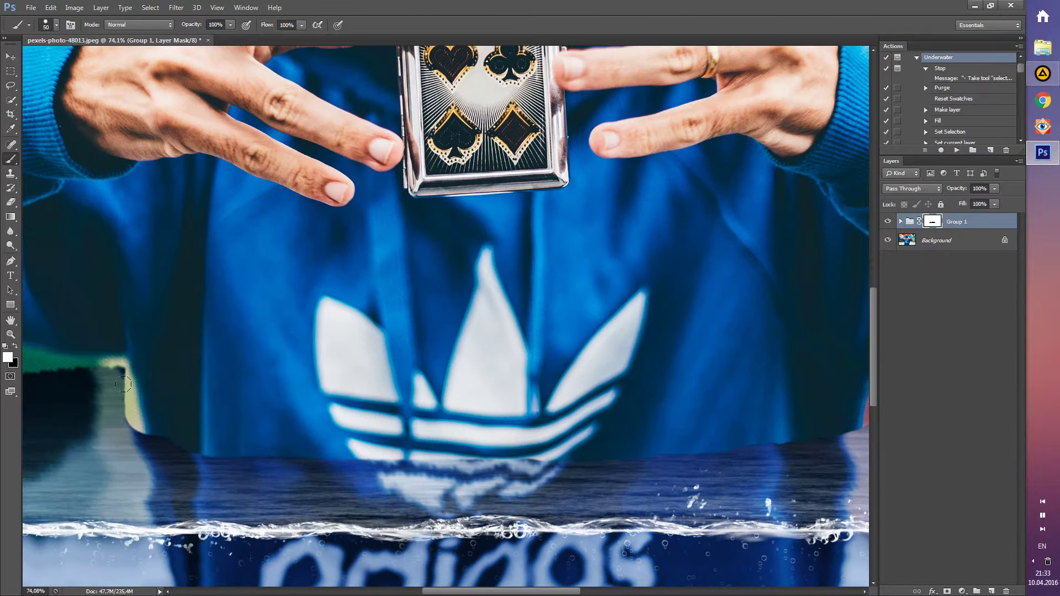
{"action": "left_click_drag", "start_coordinate": [123, 378], "coordinate": [138, 442]}
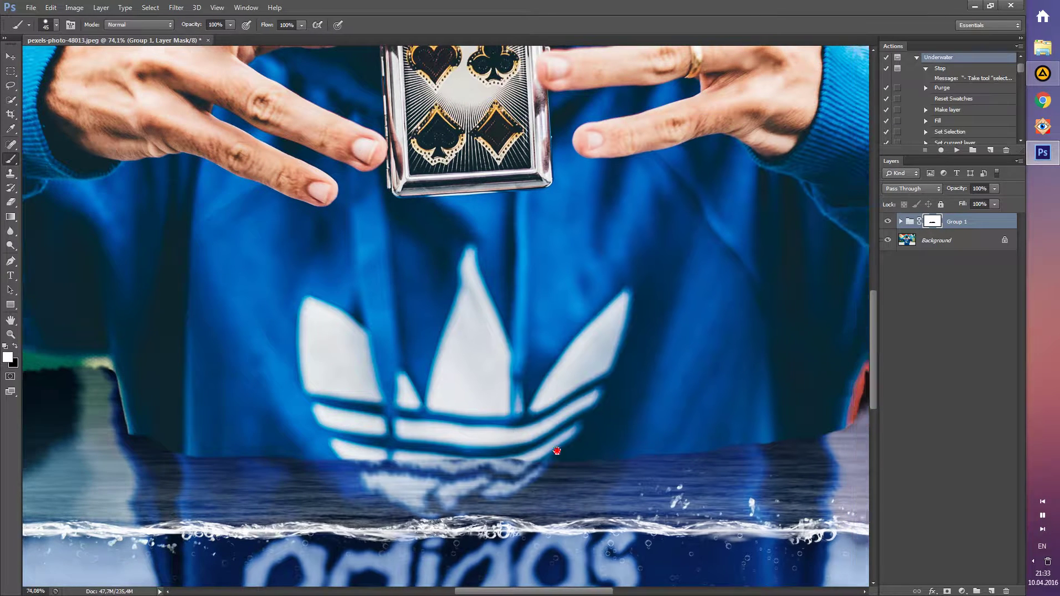
{"action": "scroll", "coordinate": [607, 436], "scroll_direction": "right", "scroll_amount": 5}
{"action": "left_click_drag", "start_coordinate": [654, 413], "coordinate": [657, 395]}
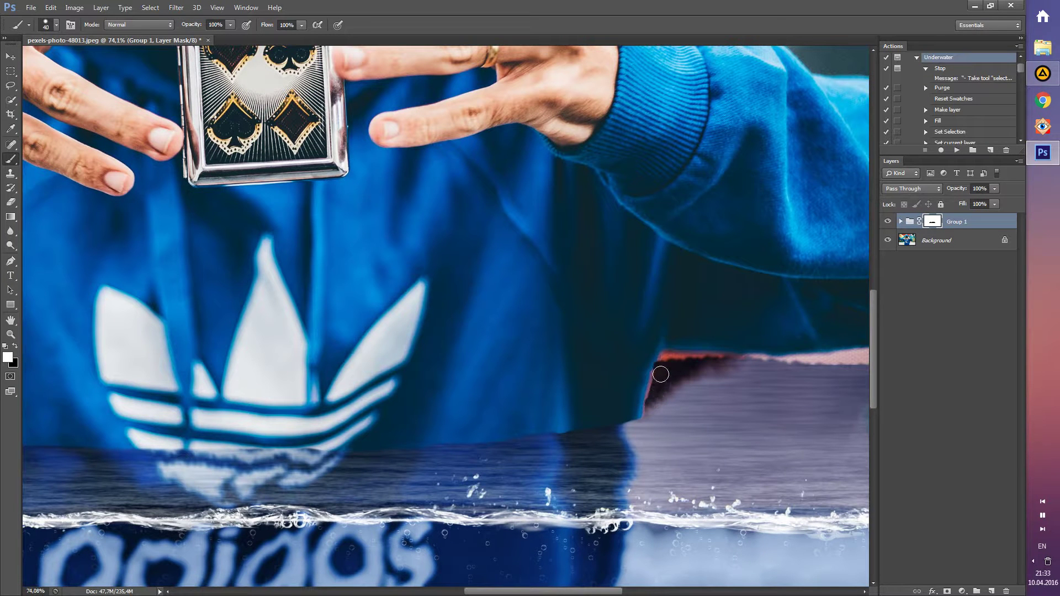
{"action": "left_click_drag", "start_coordinate": [657, 394], "coordinate": [648, 429]}
{"action": "scroll", "coordinate": [648, 428], "scroll_direction": "down", "scroll_amount": 5}
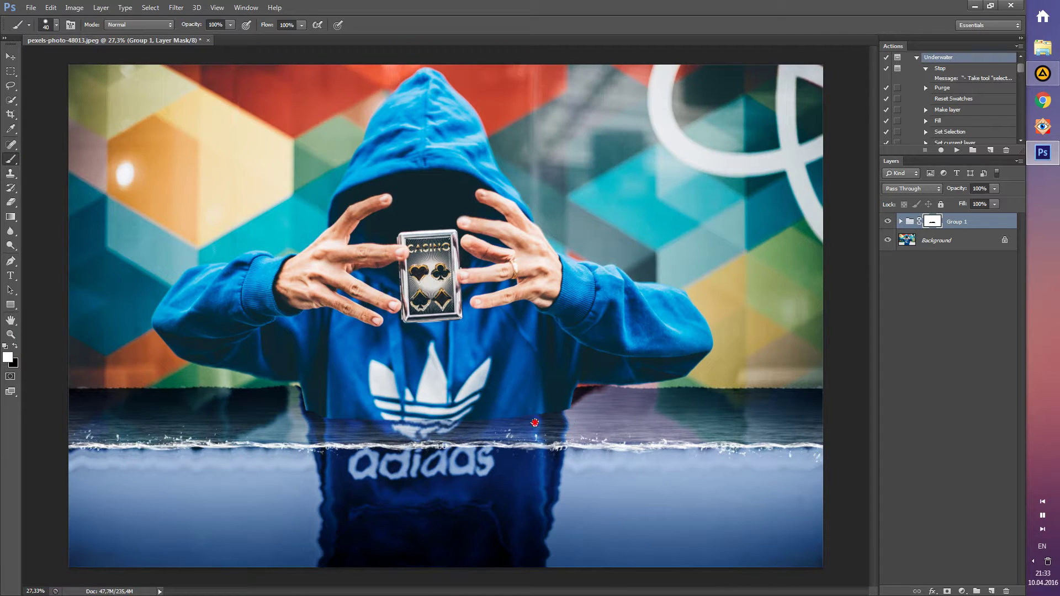
{"action": "scroll", "coordinate": [480, 400], "scroll_direction": "down", "scroll_amount": 1}
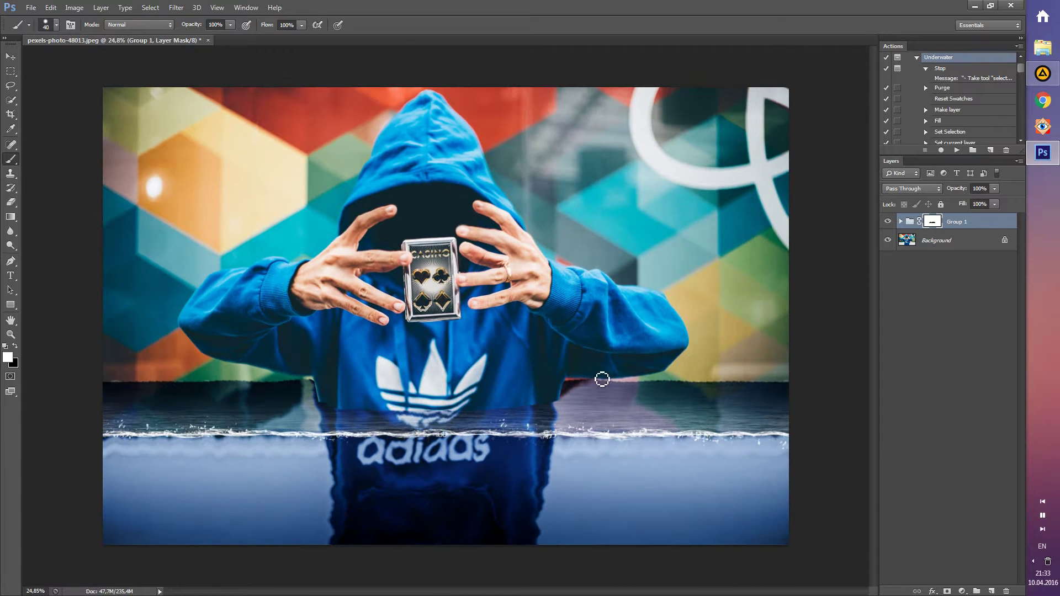
{"action": "left_click", "coordinate": [943, 354]}
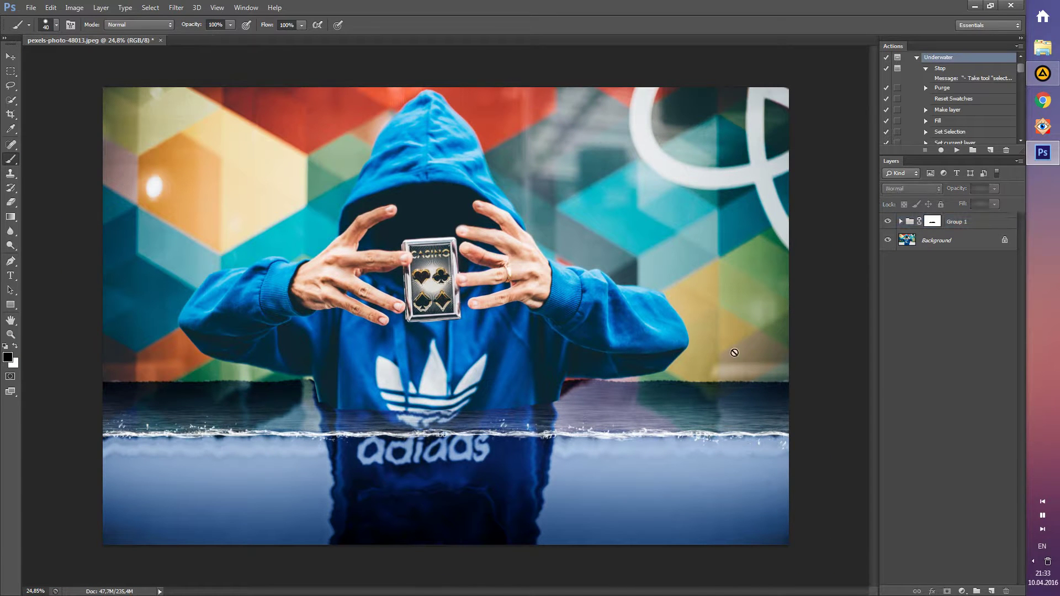
Toggle Group 1's visibility to compare the underwater effect with the original photo
{"action": "left_click", "coordinate": [888, 221]}
{"action": "left_click", "coordinate": [888, 221]}
{"action": "left_click", "coordinate": [888, 222]}
{"action": "left_click", "coordinate": [887, 221]}
Paint black on Group 1's mask along the horizon to smooth the water's top edge
{"action": "left_click", "coordinate": [933, 223]}
{"action": "key", "text": "x"}
{"action": "key", "text": "bracketright"}
{"action": "key", "text": "bracketright"}
{"action": "key", "text": "bracketright"}
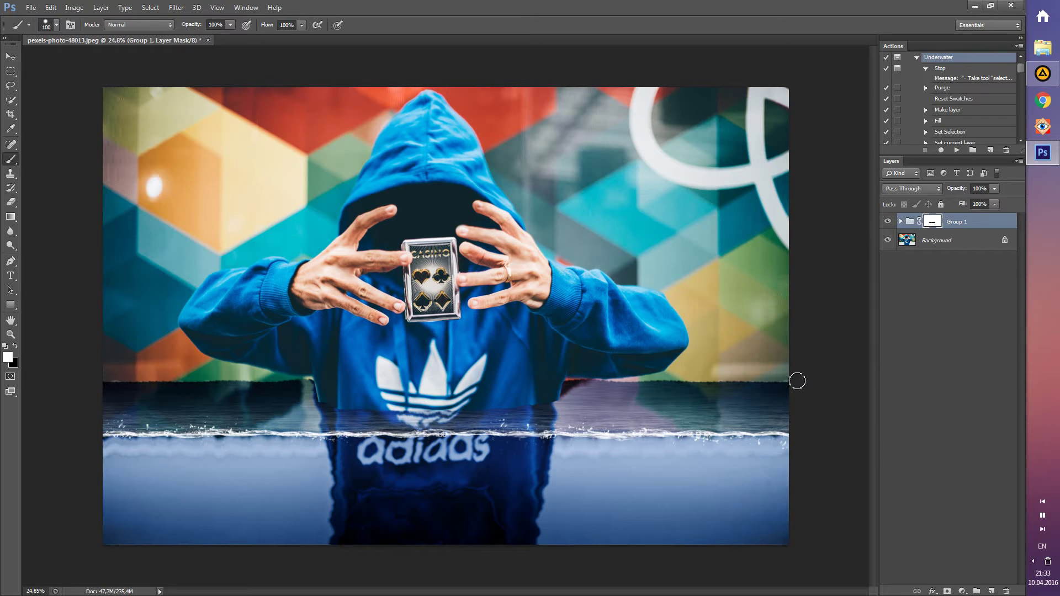
{"action": "key", "text": "x"}
{"action": "left_click_drag", "start_coordinate": [797, 380], "coordinate": [95, 379]}
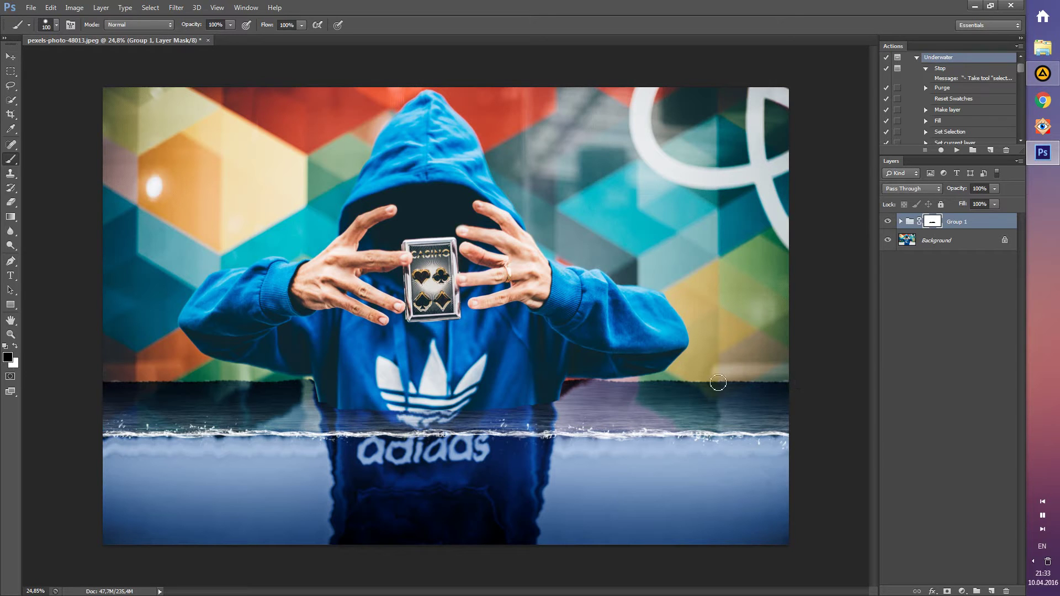